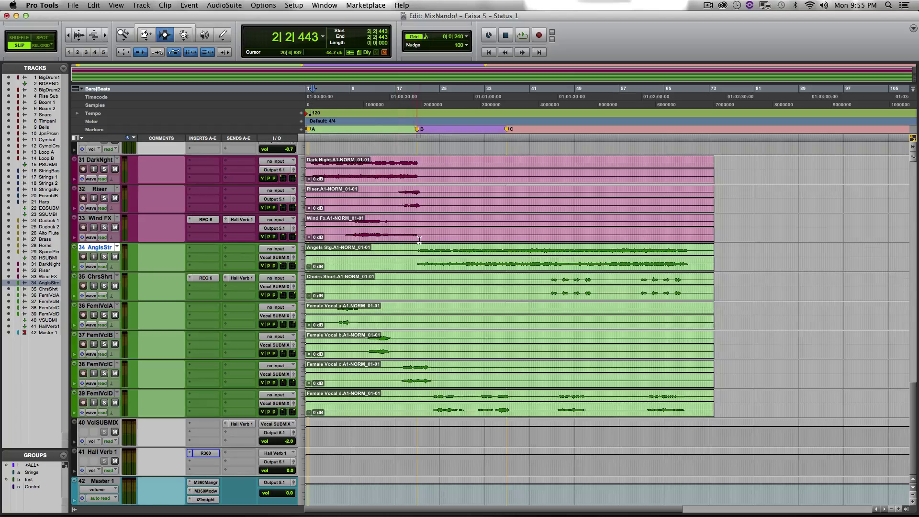
Step: Look over the session's track layout and routing, from the percussion tracks down to the Hall Verb 1 and Master 1 tracks
scroll(371, 253, "up", 5)
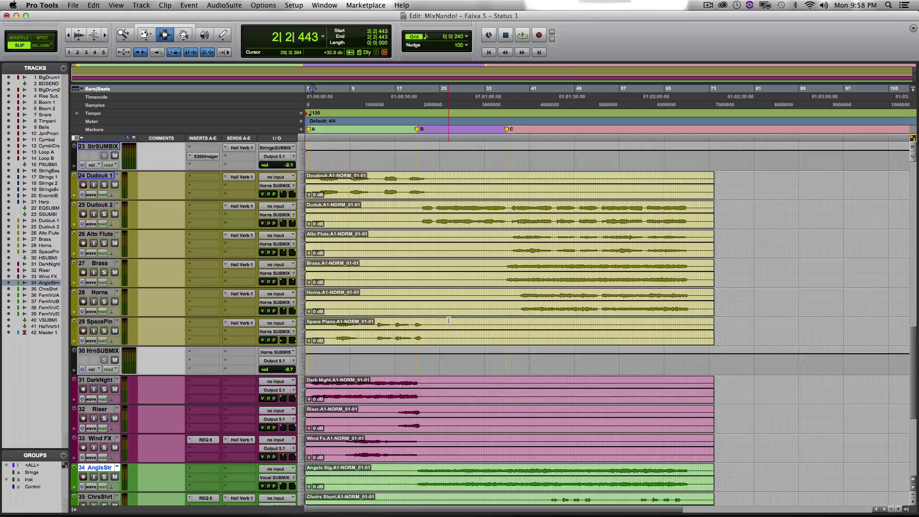
scroll(408, 293, "down", 8)
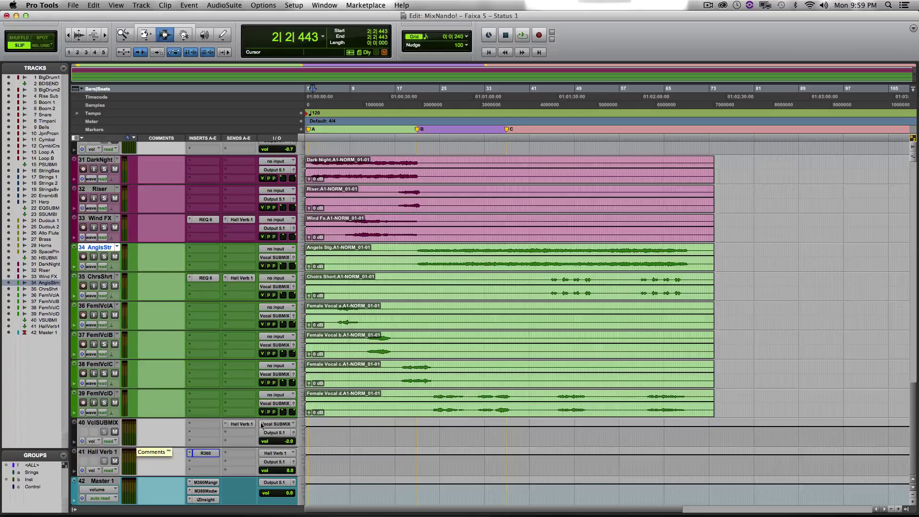
scroll(368, 323, "up", 2)
scroll(368, 324, "up", 8)
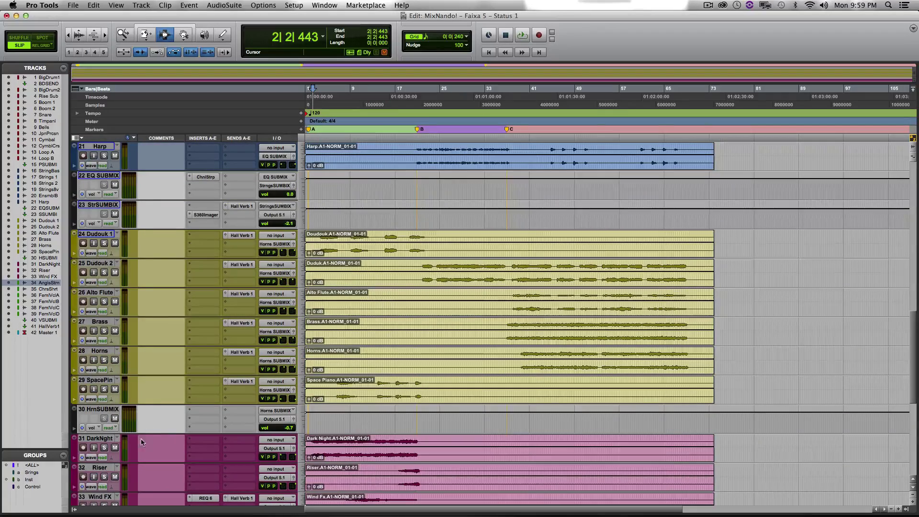
scroll(177, 237, "up", 10)
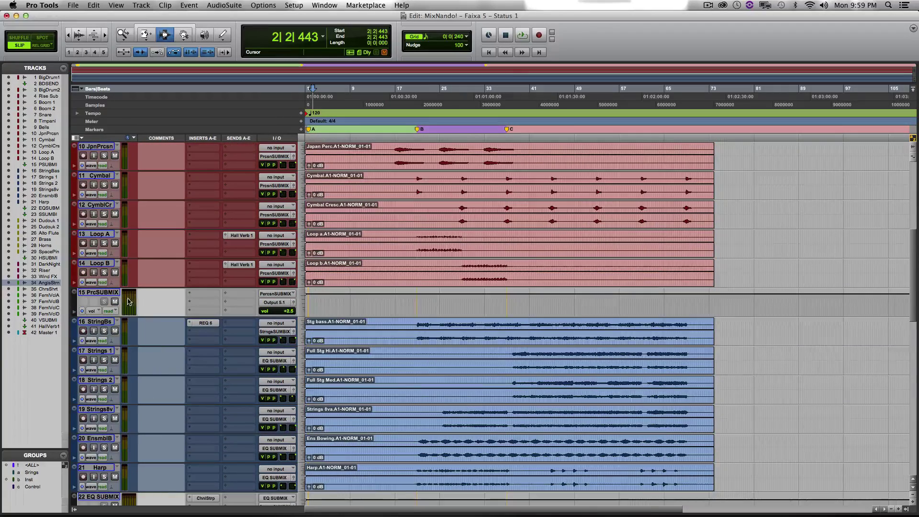
scroll(167, 293, "up", 7)
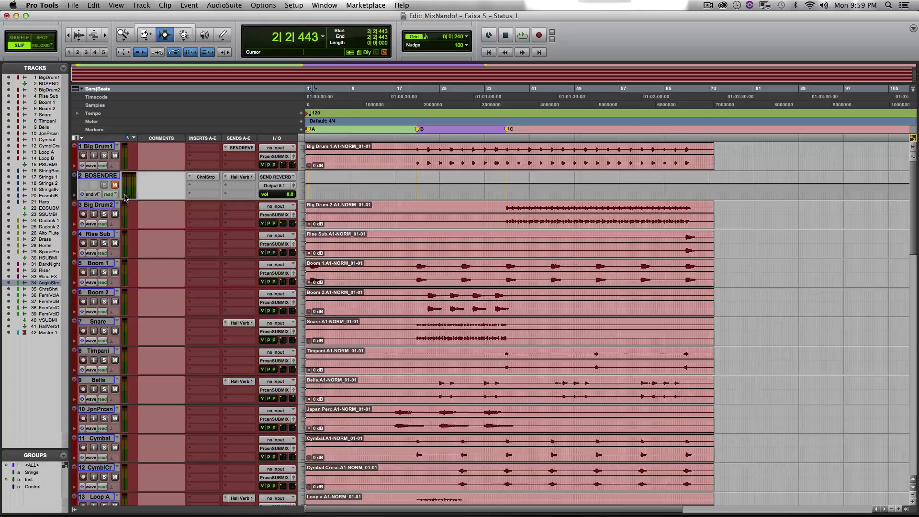
scroll(143, 195, "down", 15)
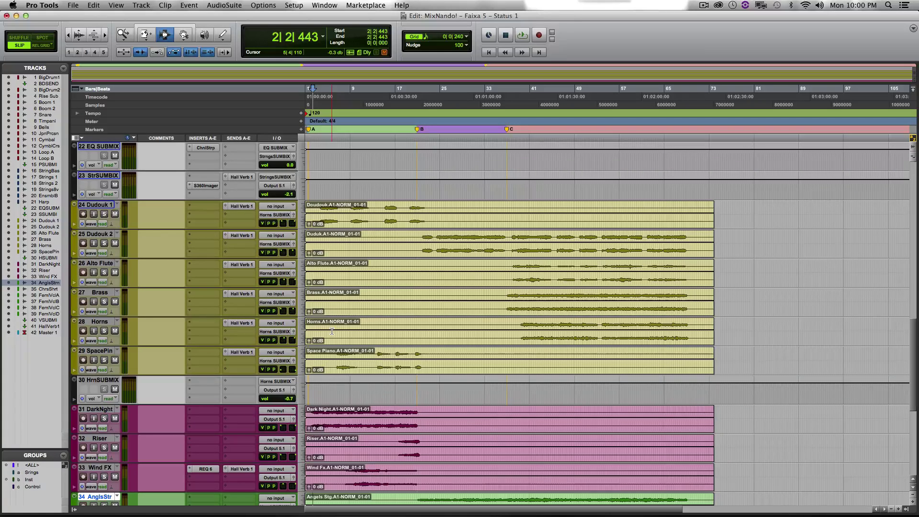
scroll(343, 354, "down", 8)
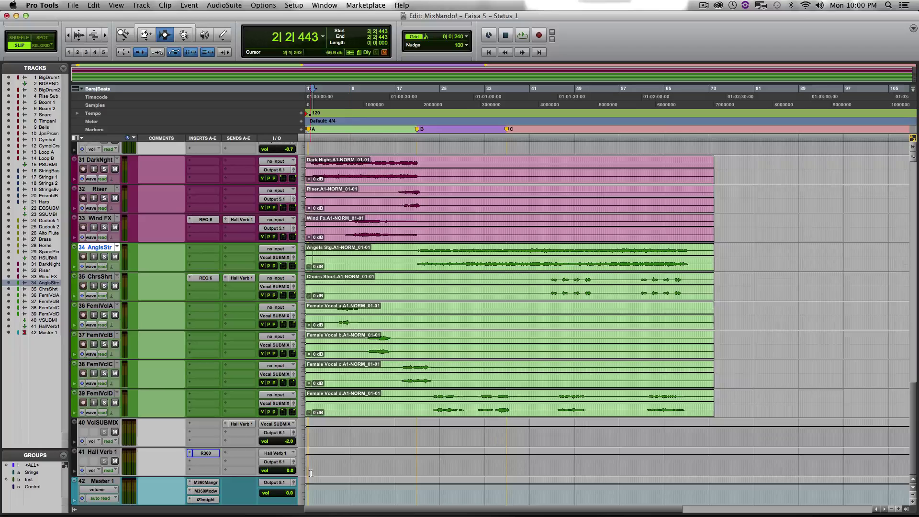
Step: Inspect the M360 Surround Manager on Master 1 and the R360 Surround Reverb on Hall Verb 1, closing each plug-in window
left_click(215, 484)
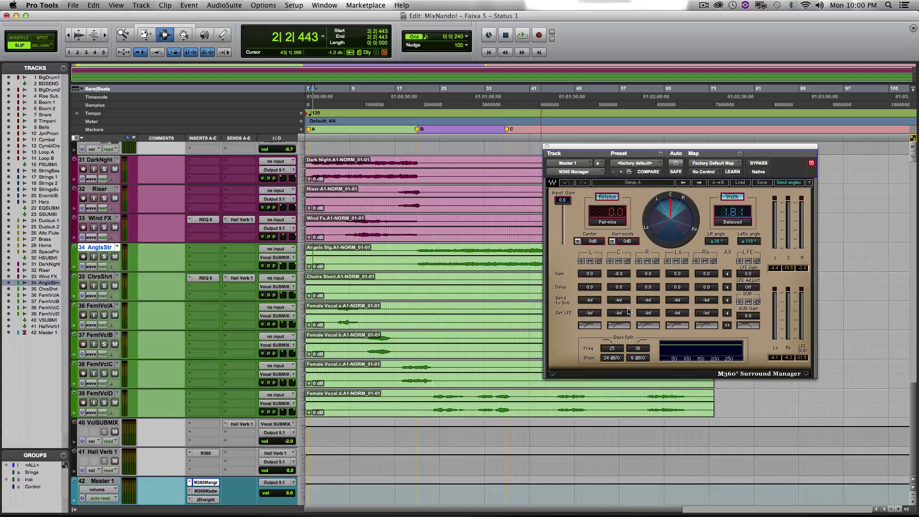
left_click(547, 146)
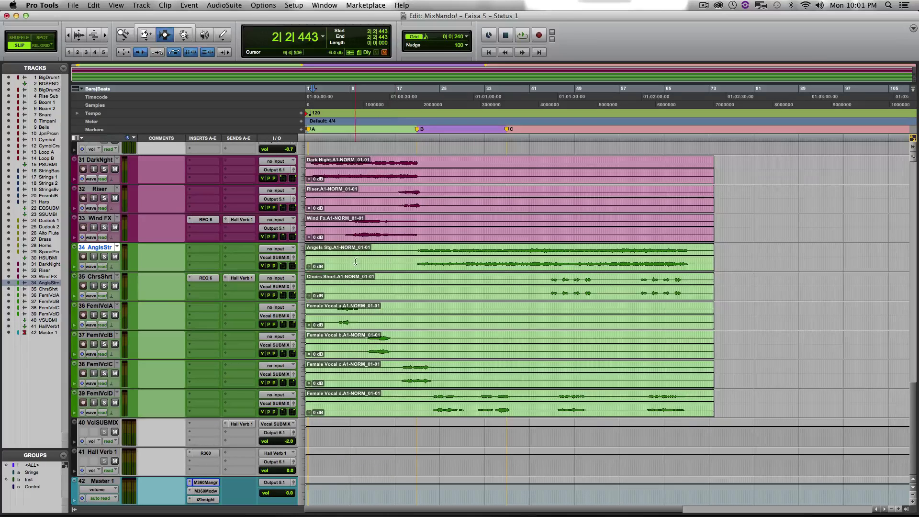
left_click(205, 453)
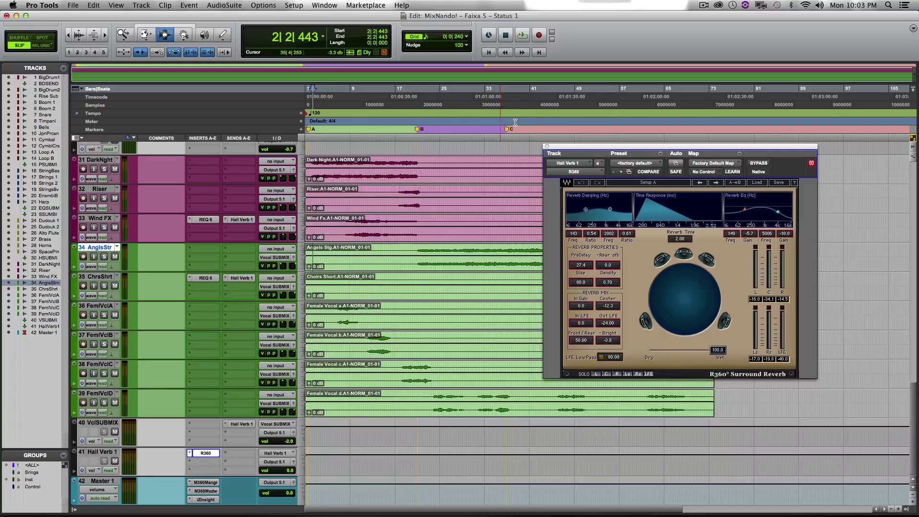
left_click(546, 146)
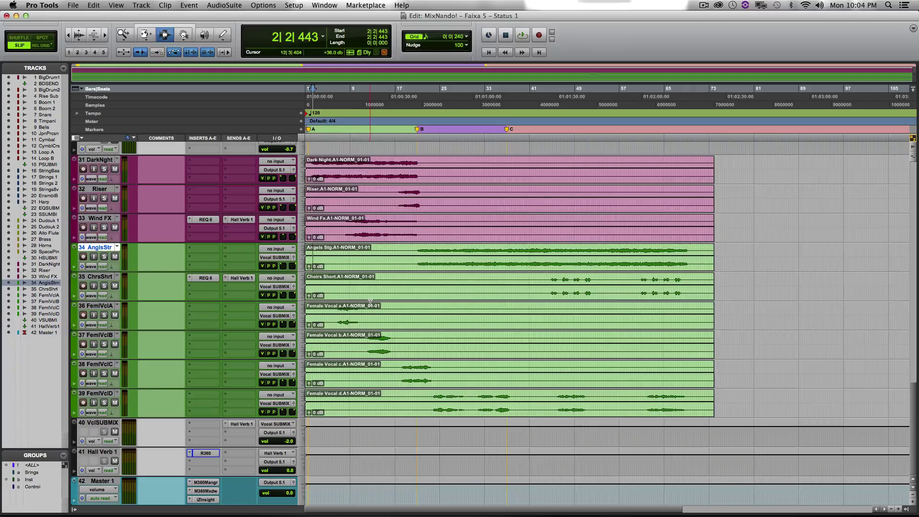
Step: Inspect the REQ 6 equalizer on the String Bass track and the Channel Strip on the EQ SUBMIX track
scroll(345, 309, "up", 15)
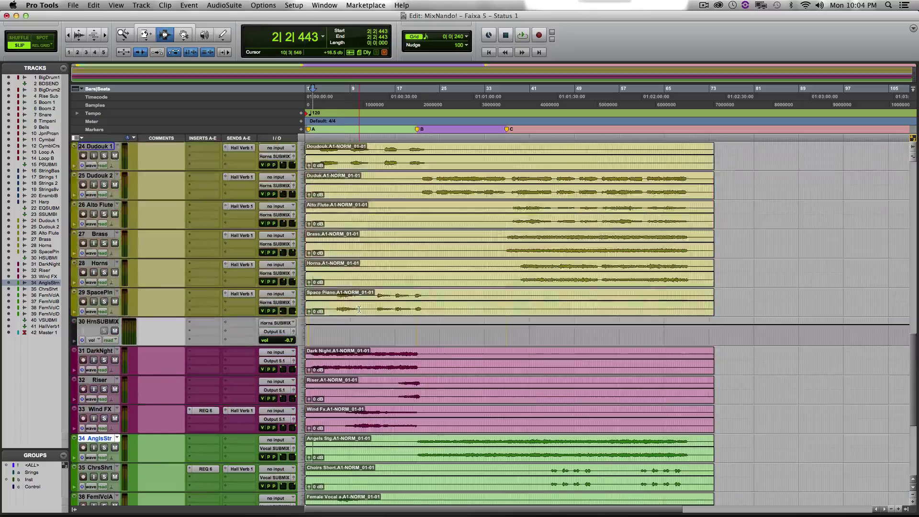
scroll(359, 309, "down", 15)
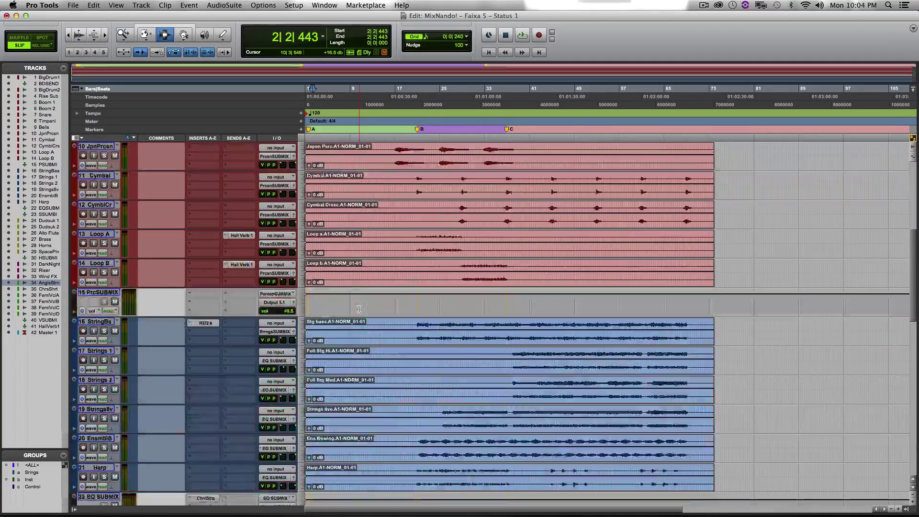
scroll(359, 309, "up", 15)
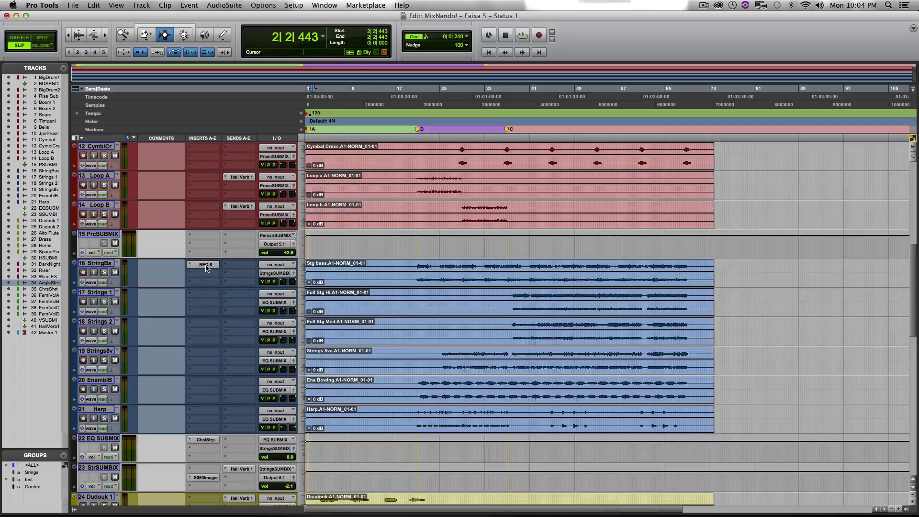
left_click(206, 265)
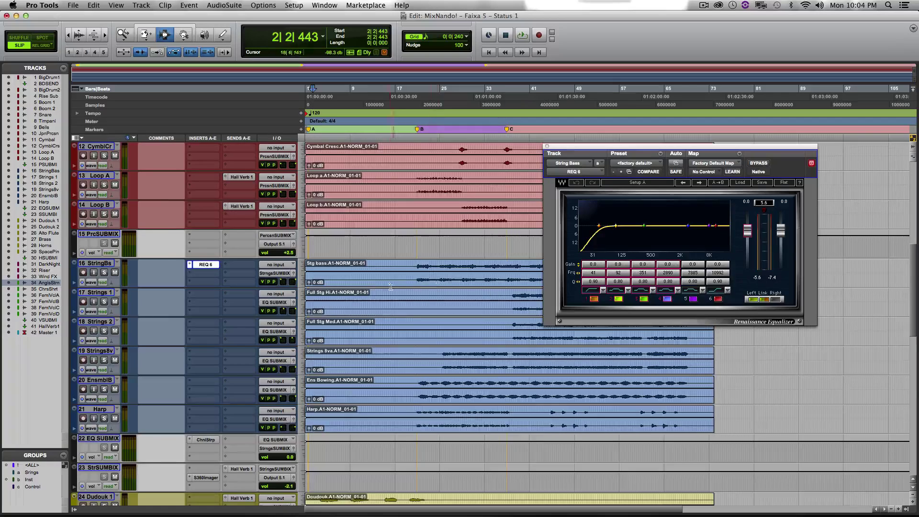
scroll(387, 285, "down", 2)
scroll(387, 286, "down", 1)
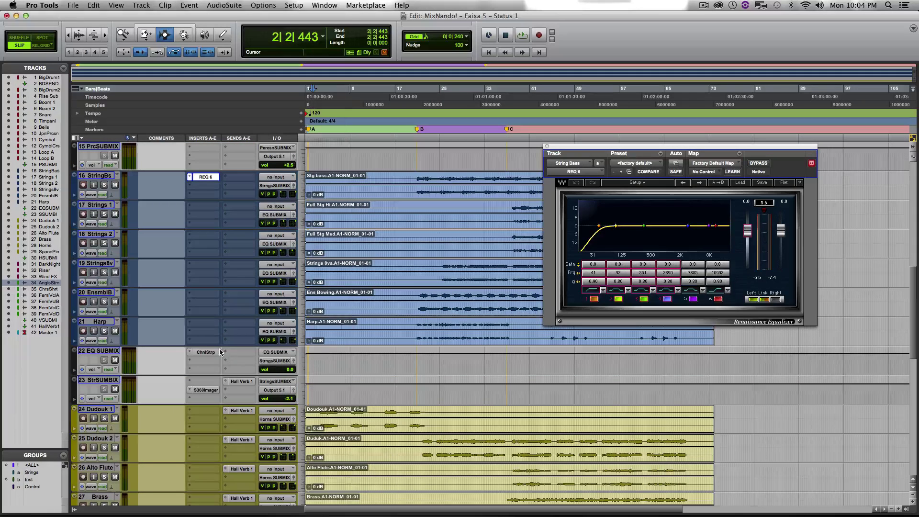
left_click(202, 352)
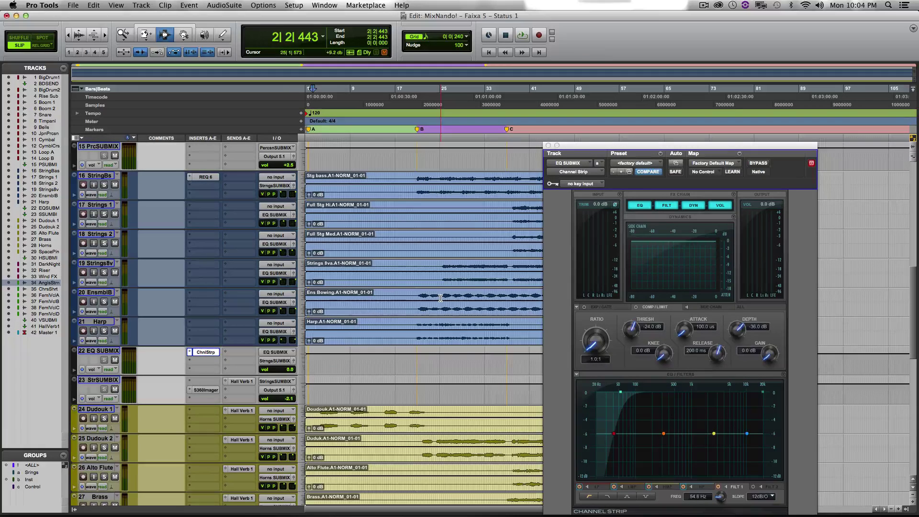
Step: Inspect the Wind FX track's REQ 6 equalizer and place the edit cursor in its clip at 11|2|945
scroll(330, 303, "down", 5)
scroll(344, 326, "down", 2)
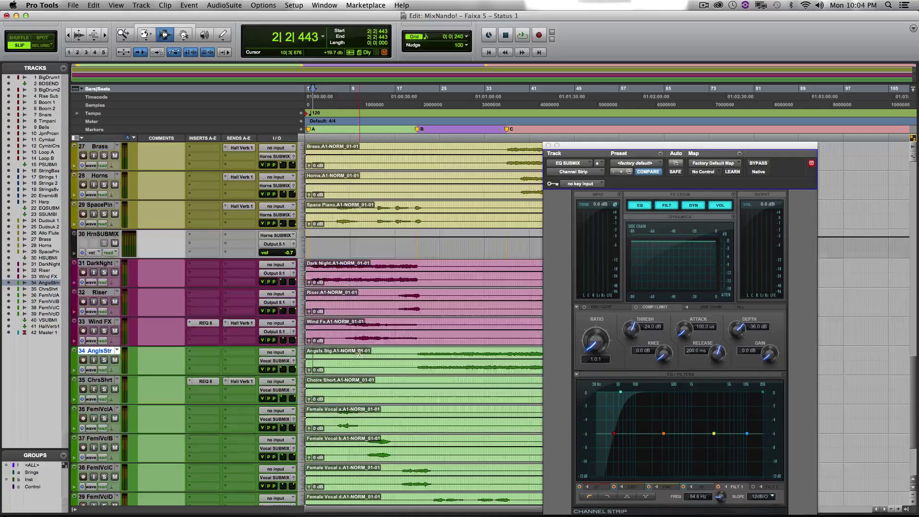
left_click(205, 323)
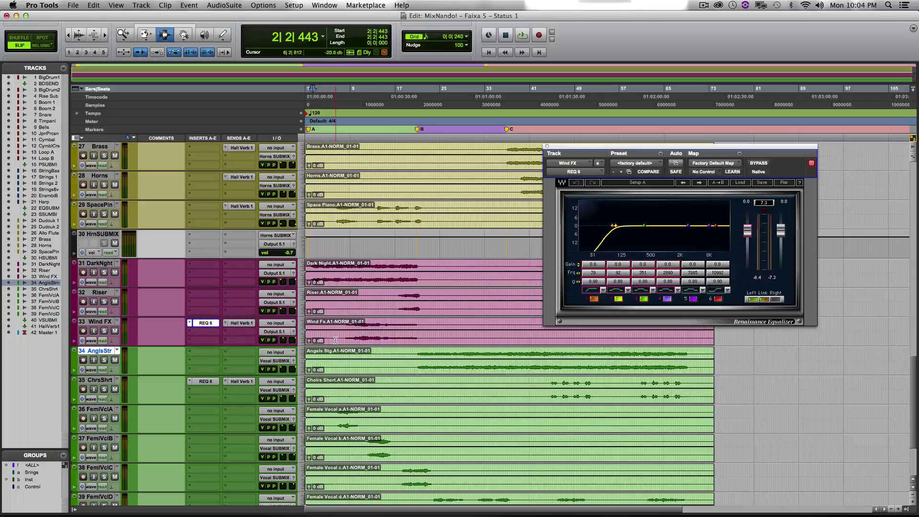
left_click(364, 335)
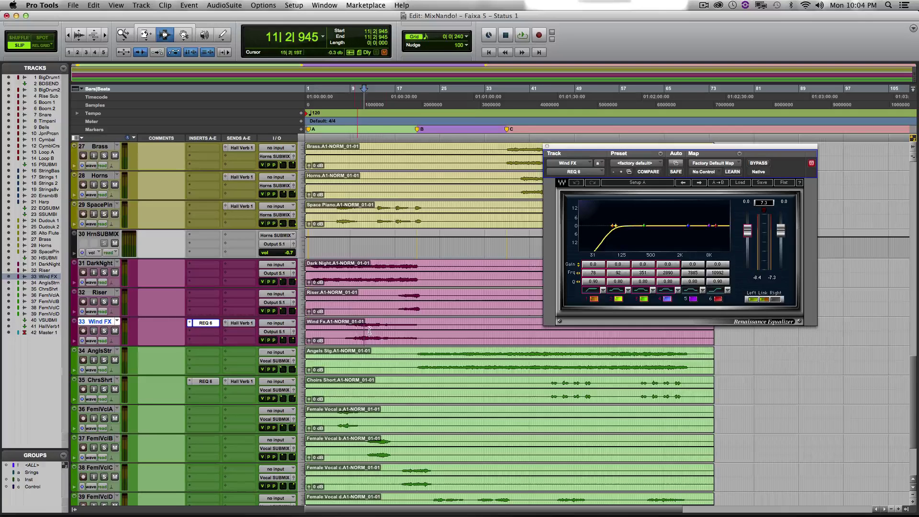
Step: Inspect the Choirs Short track's REQ 6 equalizer, place the edit cursor in its clip at 61|1|287, and close the plug-in
scroll(415, 335, "down", 3)
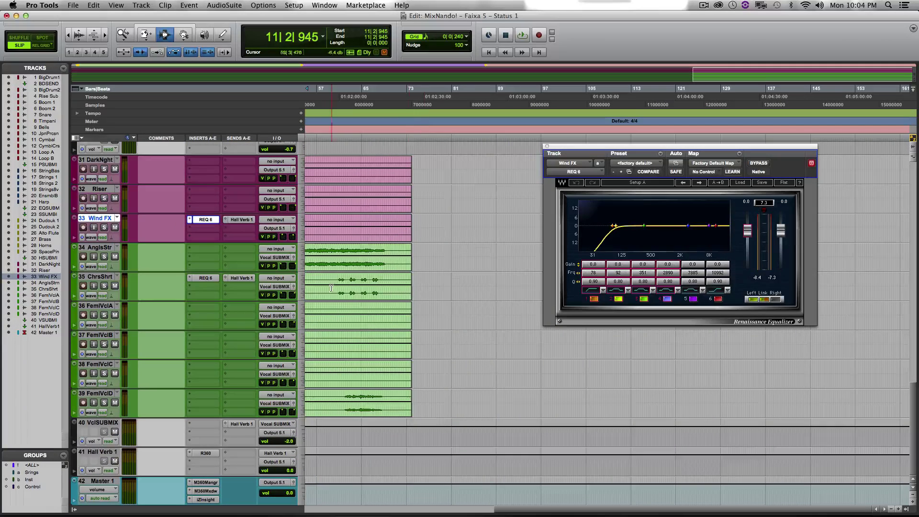
left_click(206, 278)
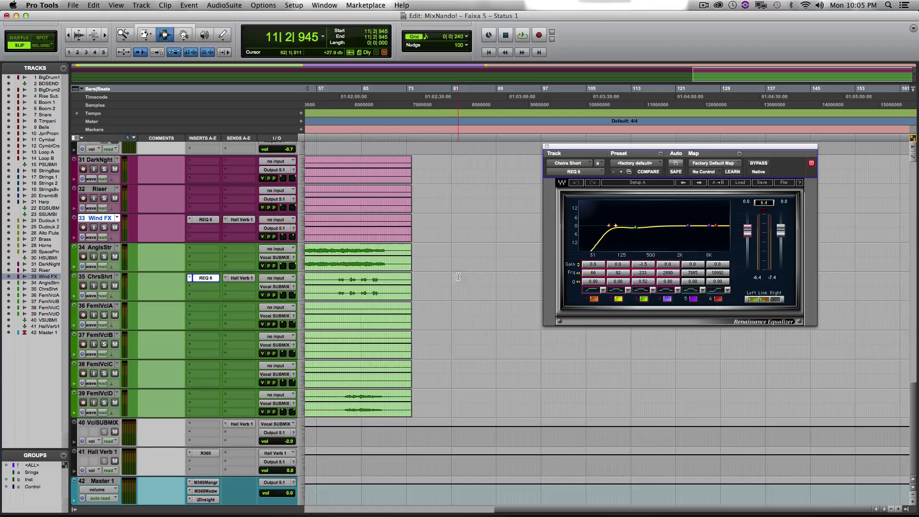
left_click(342, 280)
scroll(339, 280, "left", 10)
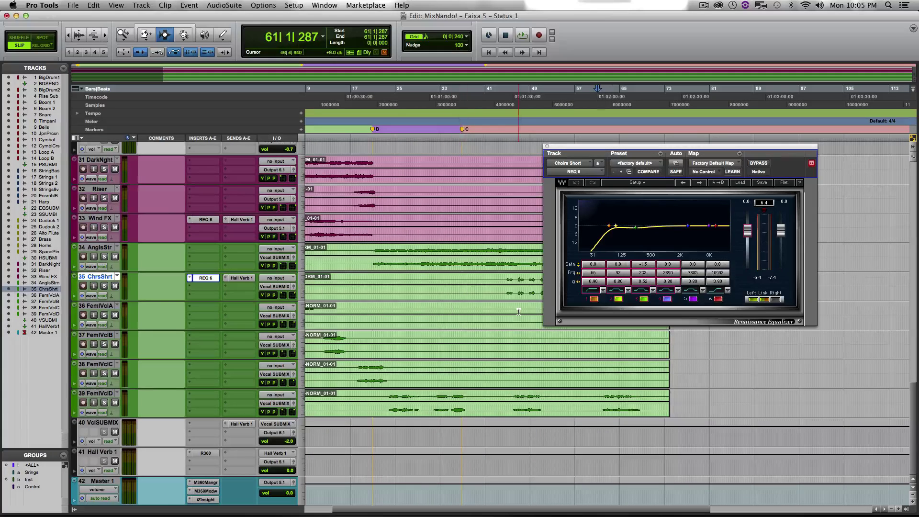
left_click(547, 146)
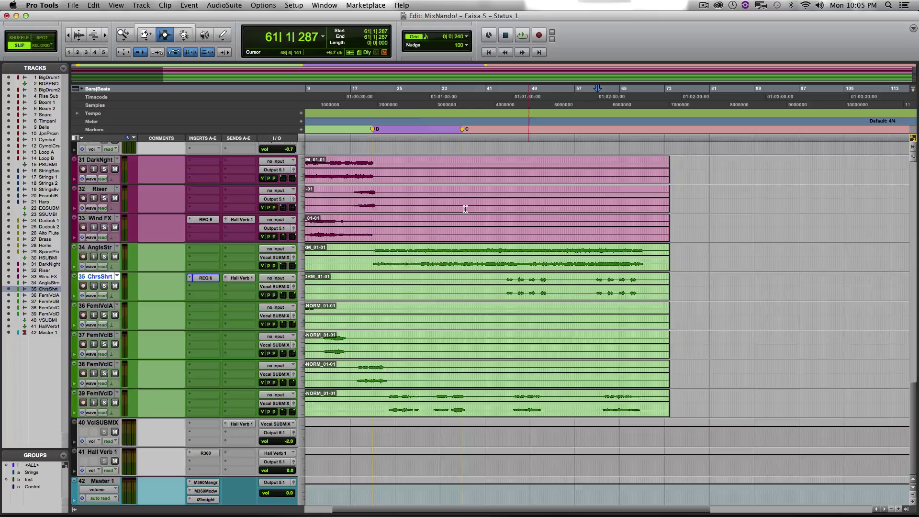
Step: Examine the Hall Verb 1 send panners of the Choirs Short and Wind FX tracks, ending on the Choirs Short send
scroll(421, 282, "left", 2)
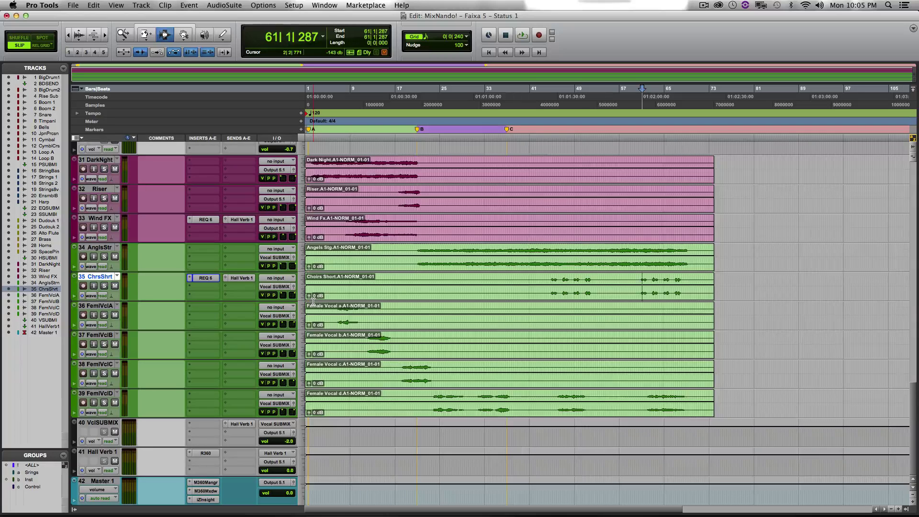
left_click(241, 278)
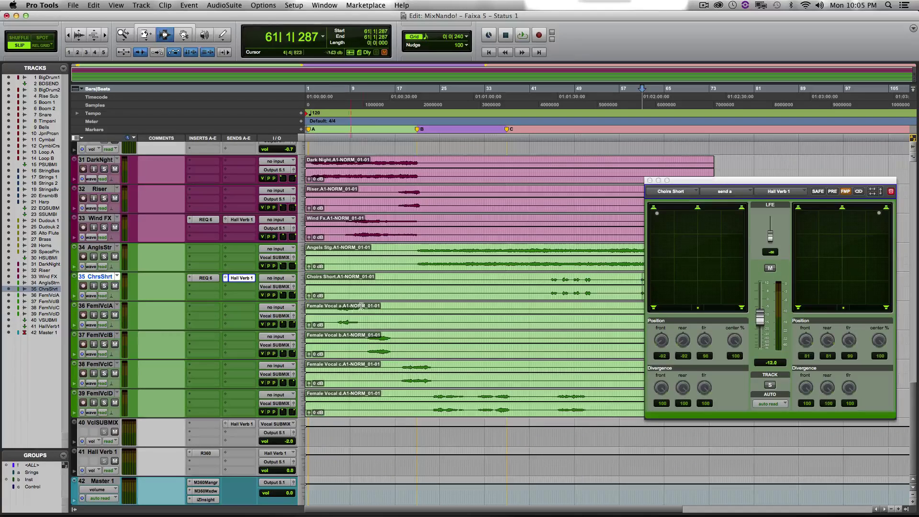
left_click(246, 220)
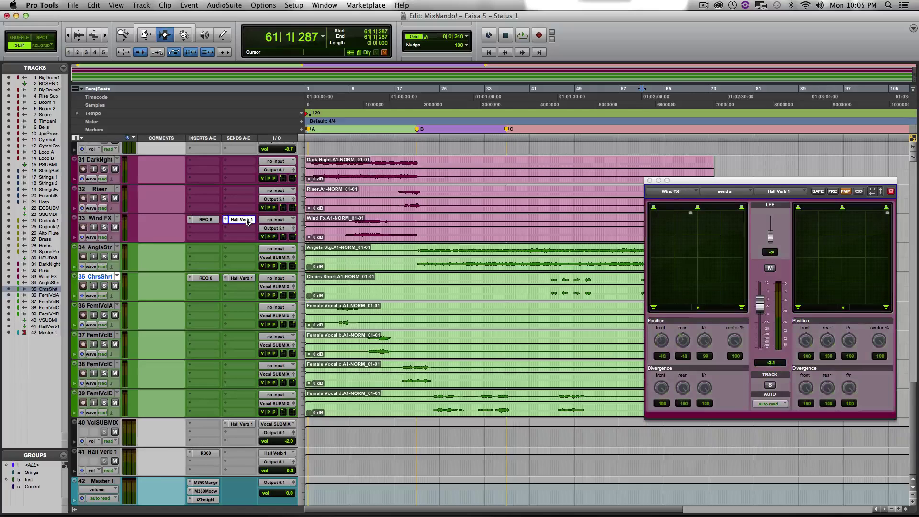
left_click(246, 281)
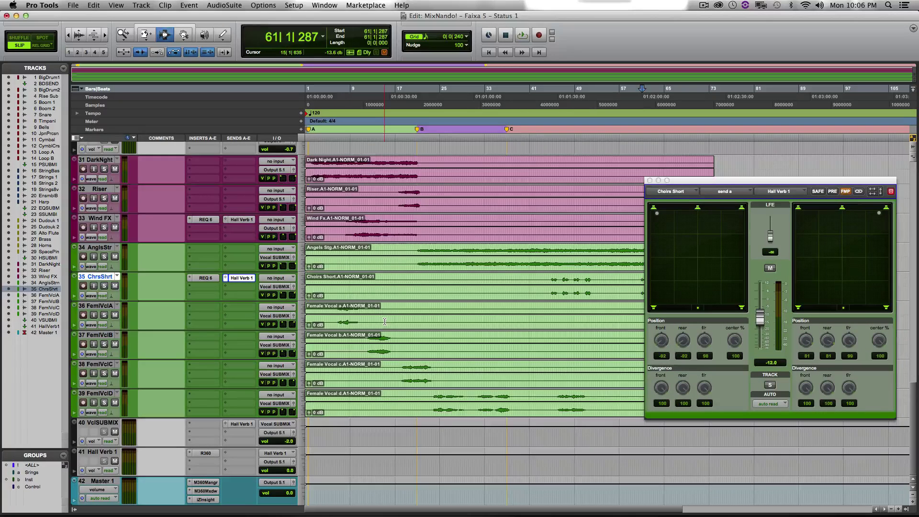
Step: Compare the Brass track's Hall Verb 1 send panner with its main output panner to Horns SUBMIX, repositioning the panner window
scroll(384, 321, "up", 4)
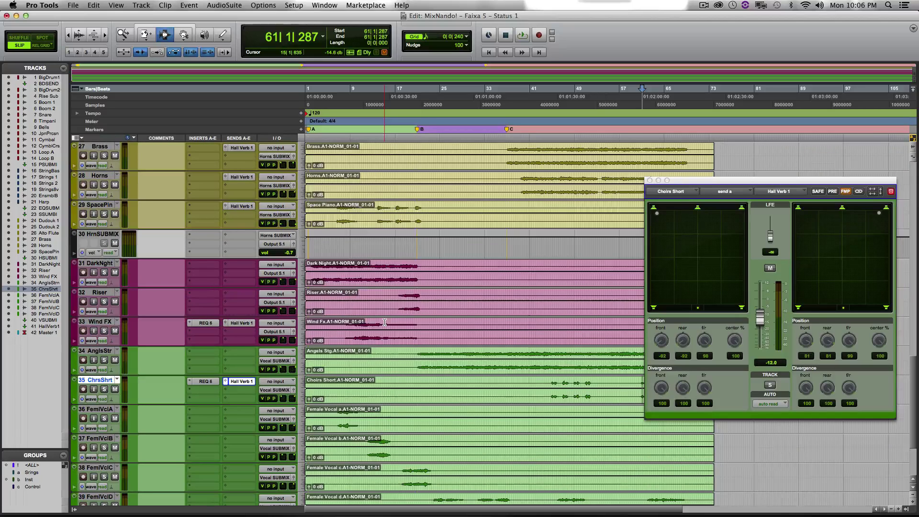
scroll(335, 306, "up", 4)
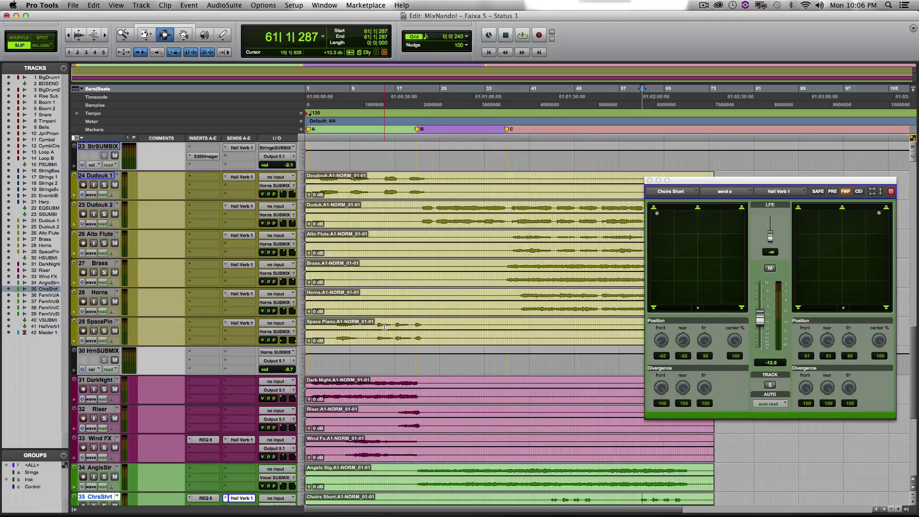
left_click(252, 267)
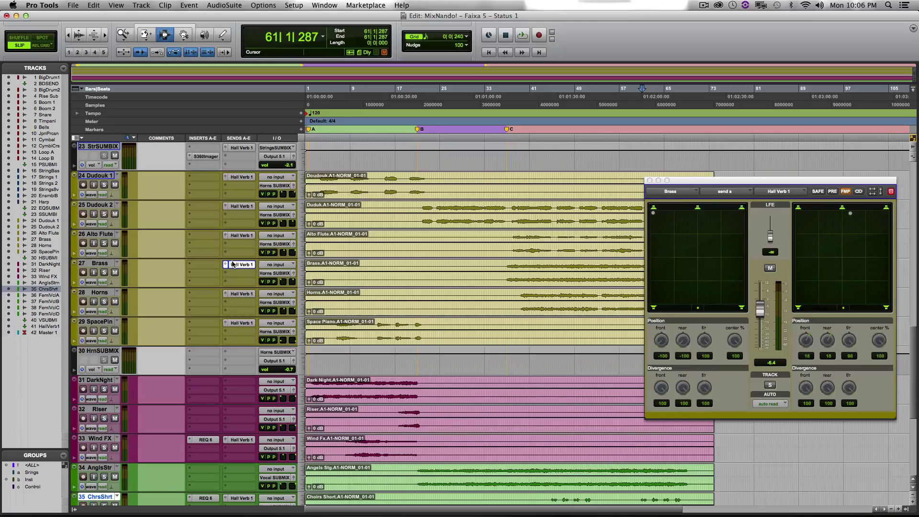
left_click(294, 274)
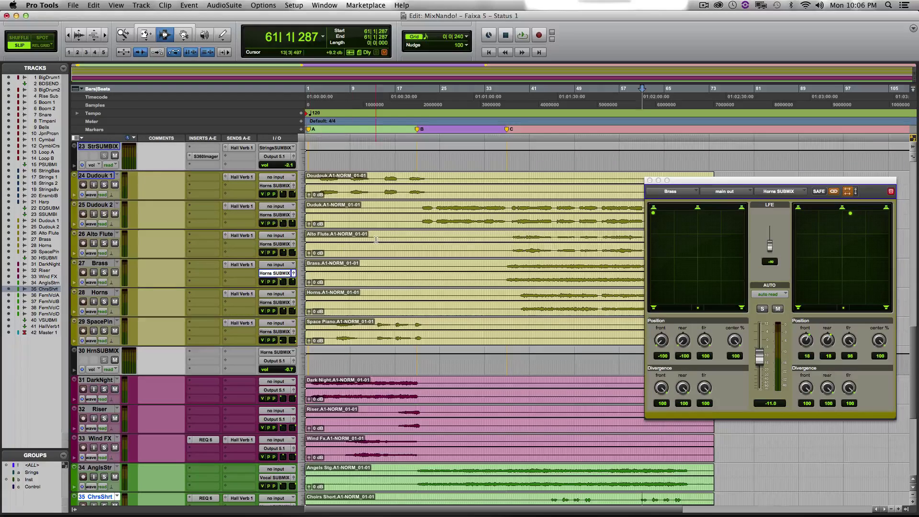
left_click(249, 268)
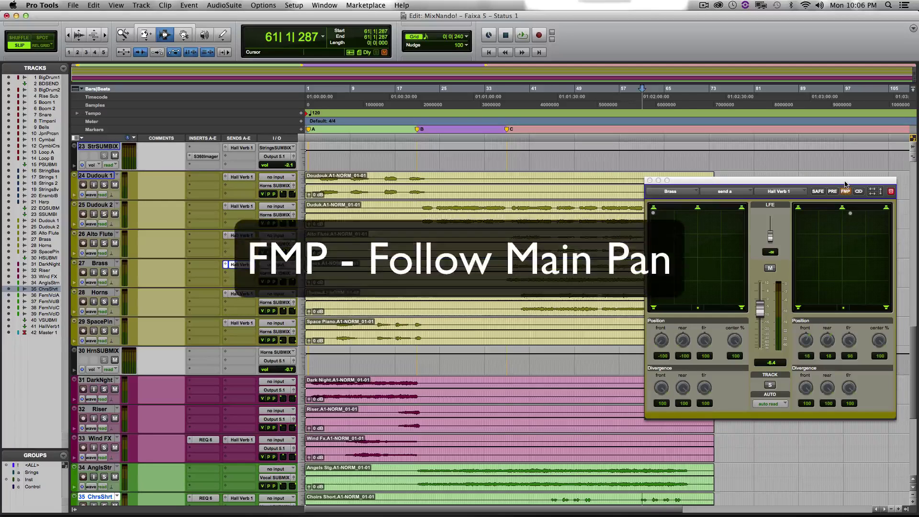
left_click_drag(844, 184, 740, 115)
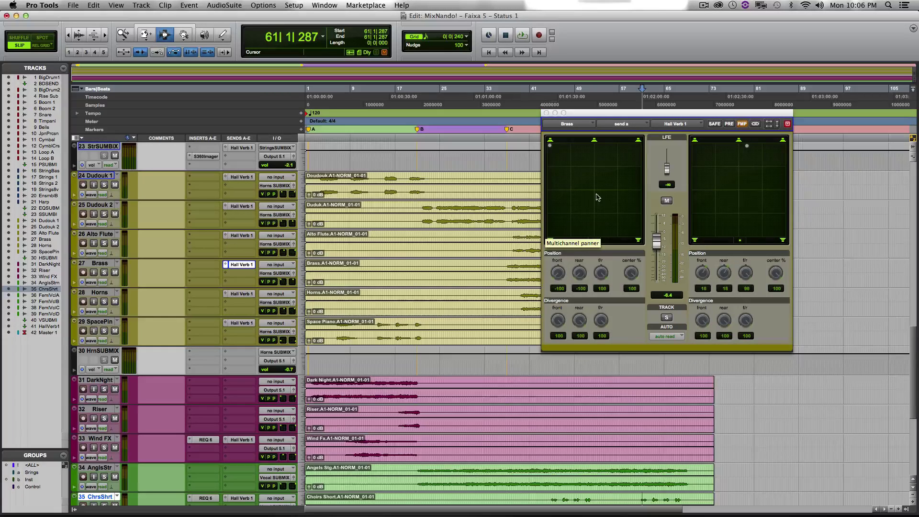
left_click(294, 273)
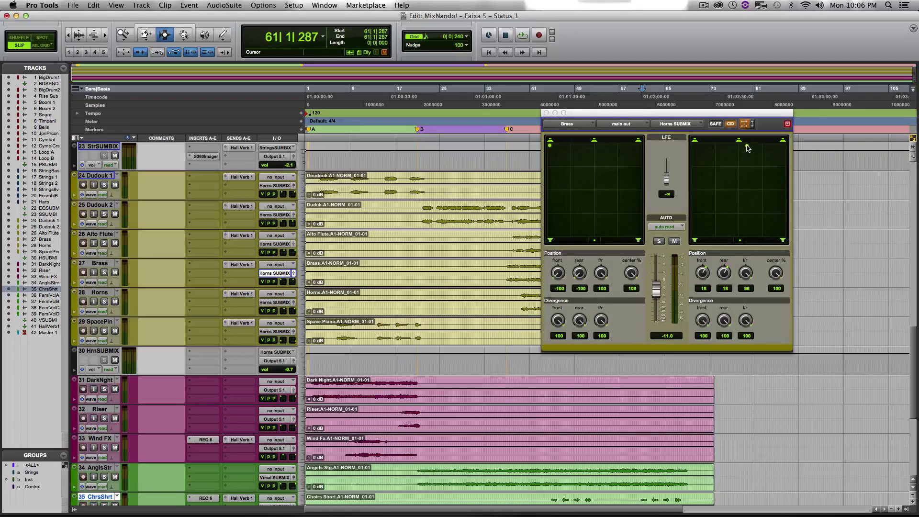
Step: Examine the Brass track's Hall Verb 1 send panner and its LFE fader, then close the panner window
left_click(241, 266)
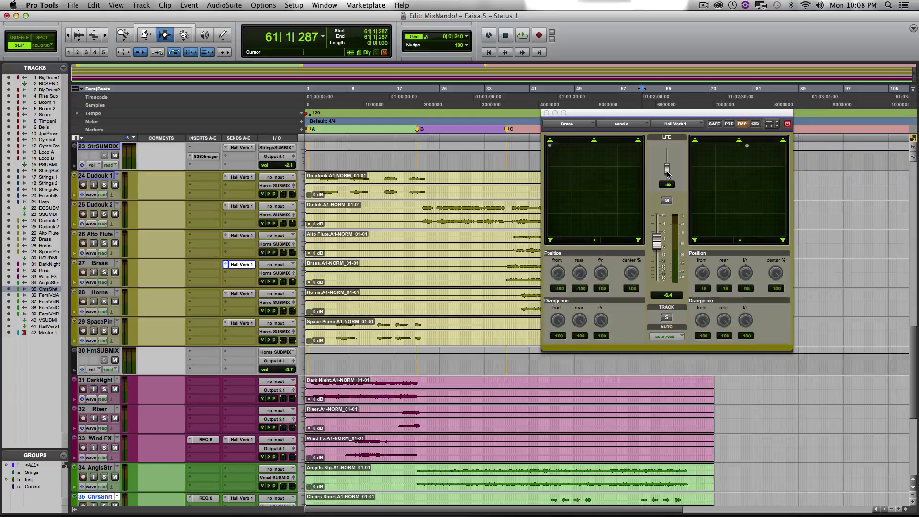
mouse_move(667, 173)
left_mouse_down()
mouse_move(667, 161)
mouse_move(667, 181)
left_mouse_up()
left_click(546, 115)
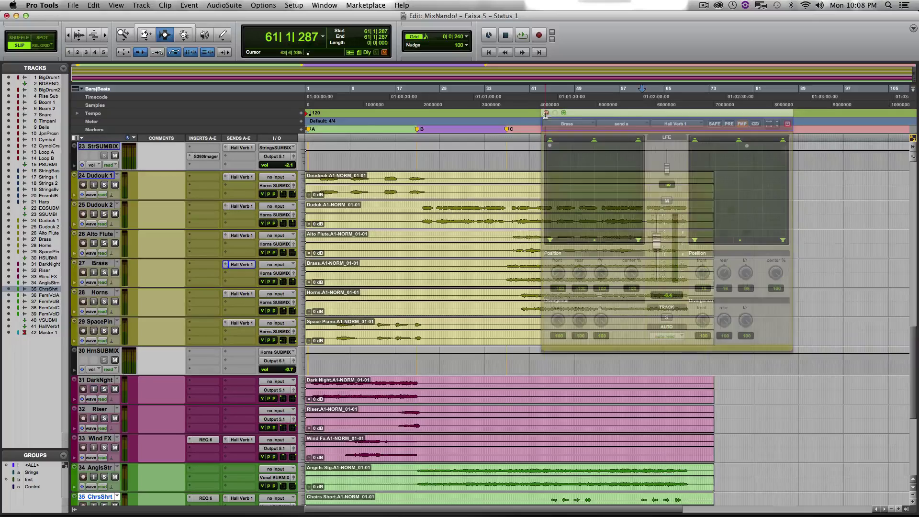
Step: Place the edit cursor in the Boom 1 clip at 1|4|724 and inspect the Percussion SUBMIX output panners of Boom 1, Boom 2 and Rise Sub
scroll(361, 291, "up", 15)
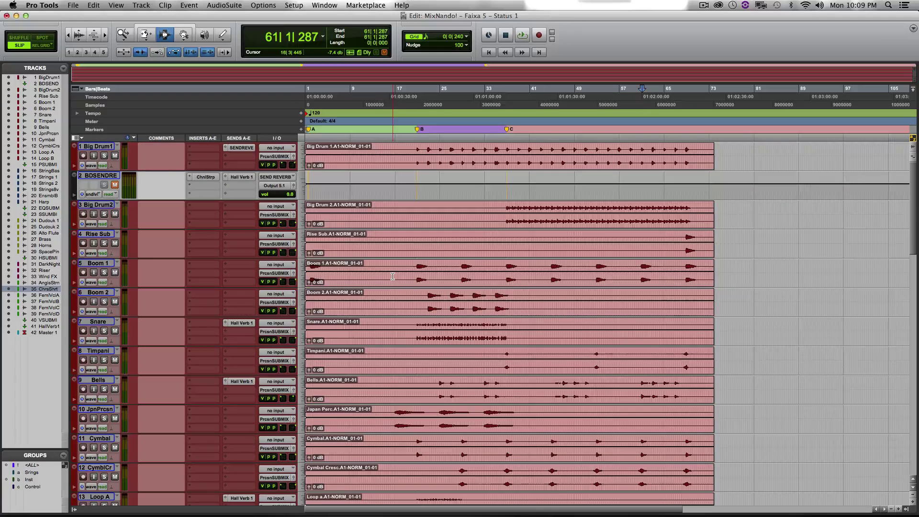
left_click(311, 271)
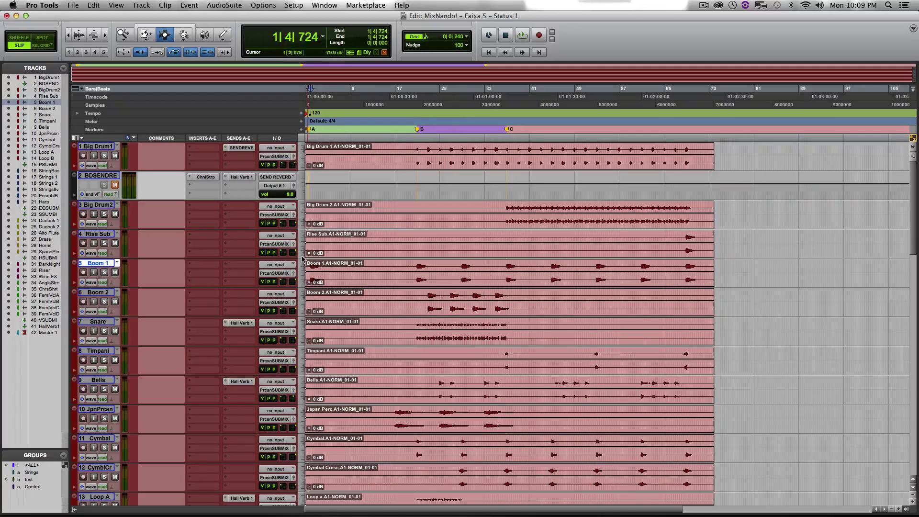
left_click(293, 273)
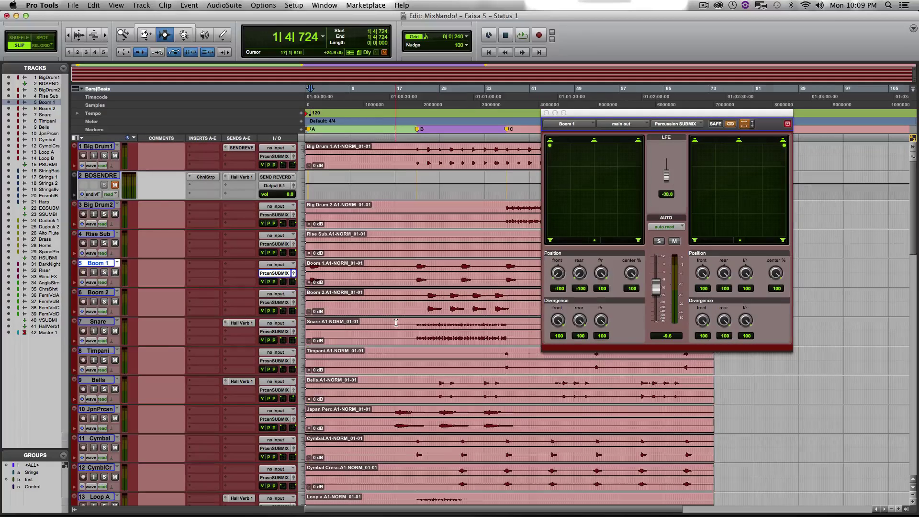
left_click(294, 303)
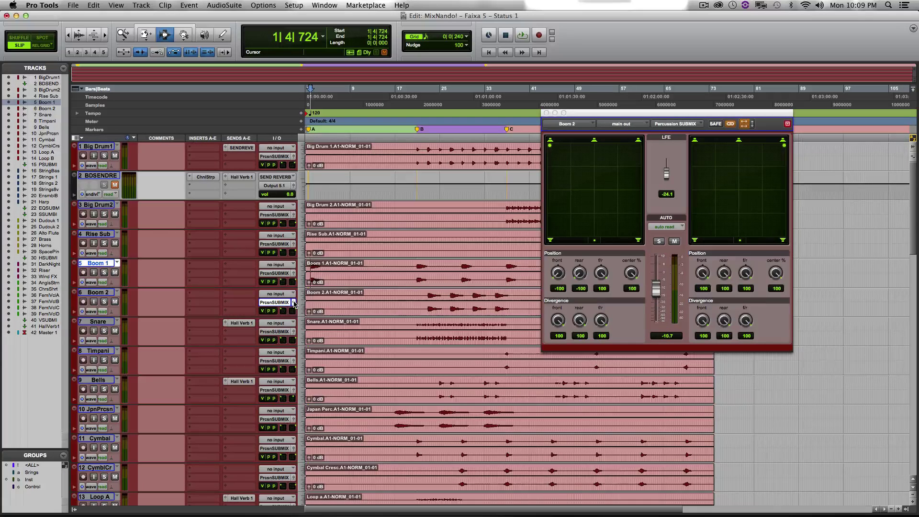
left_click(294, 244)
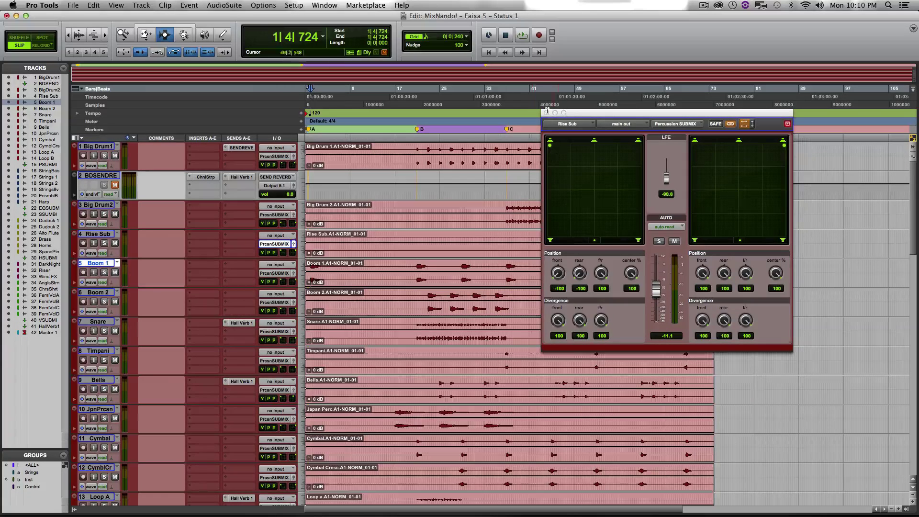
left_click(546, 113)
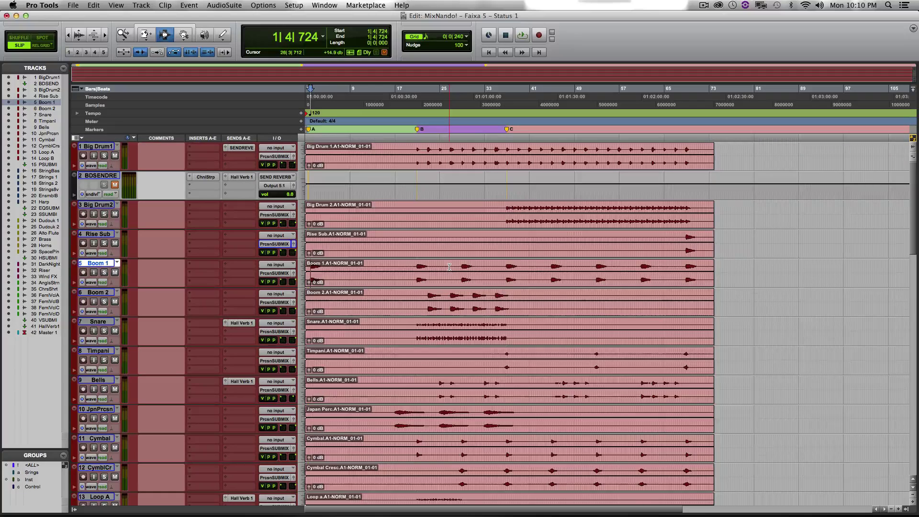
Step: Inspect the M360 Manager and M360 Mixdown plug-ins on the Master 1 track, closing the plug-in window when done
scroll(449, 266, "down", 10)
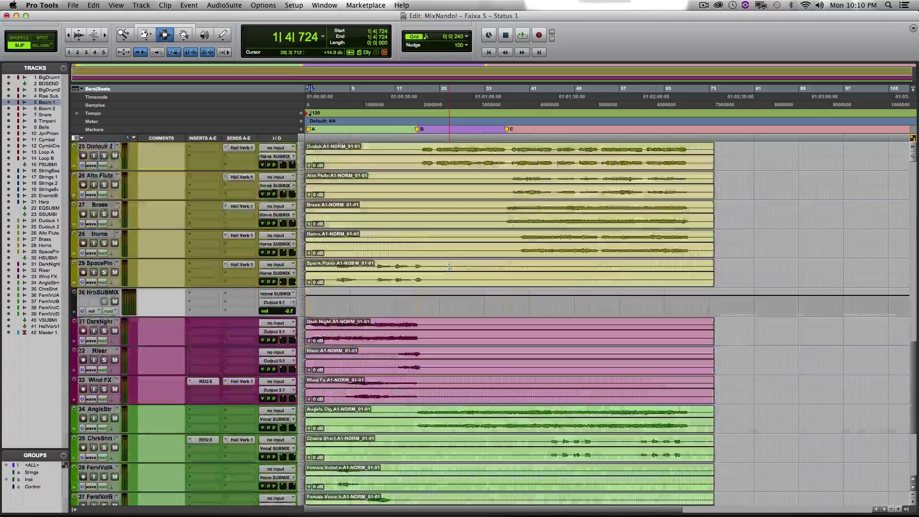
scroll(449, 267, "down", 3)
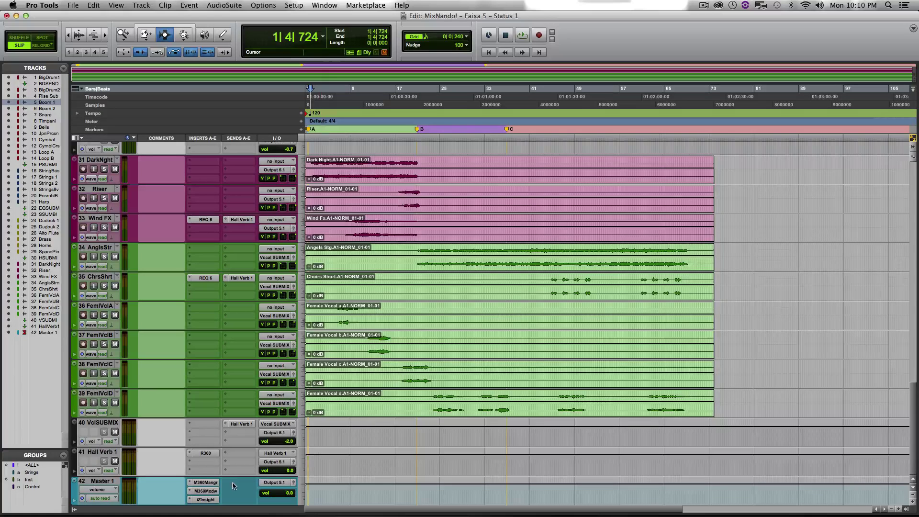
left_click(206, 482)
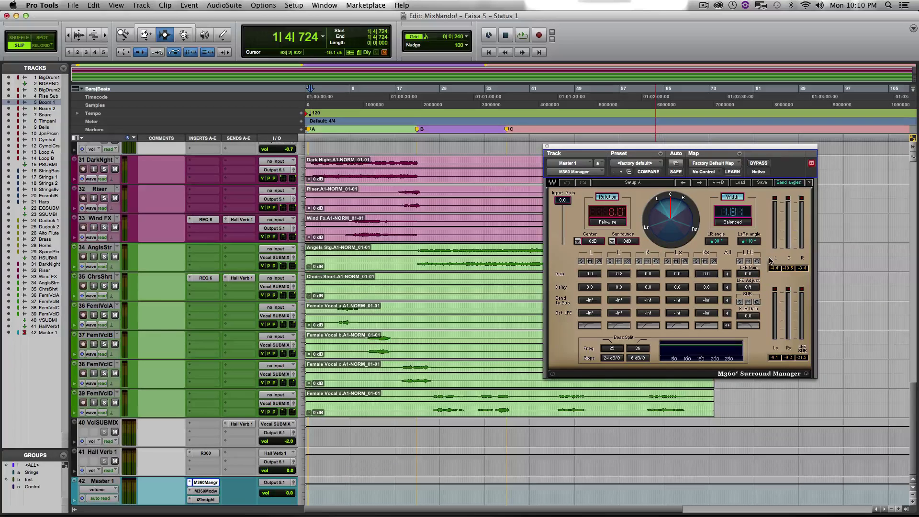
left_click(215, 492)
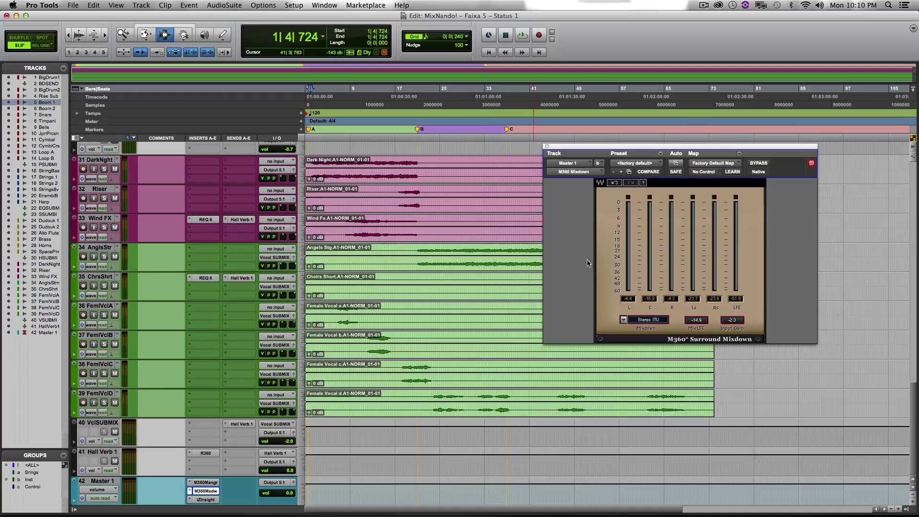
left_click(547, 146)
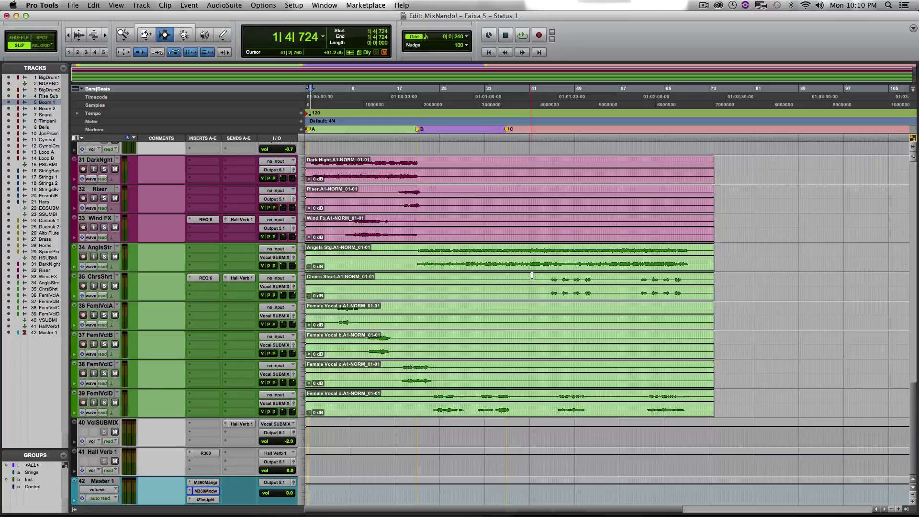
Step: Survey the inserts, sends and output routing of all tracks, from the percussion through the strings, horns and vocals to the master
scroll(424, 345, "up", 10)
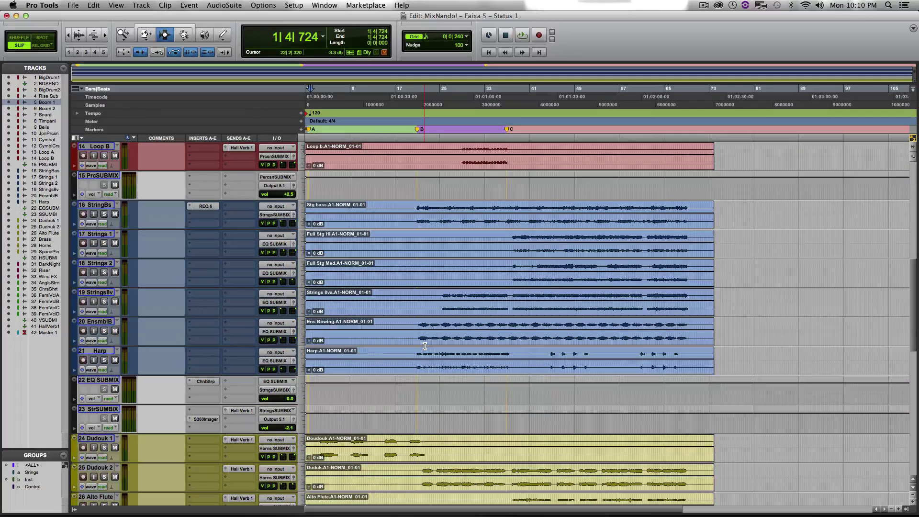
scroll(424, 345, "up", 8)
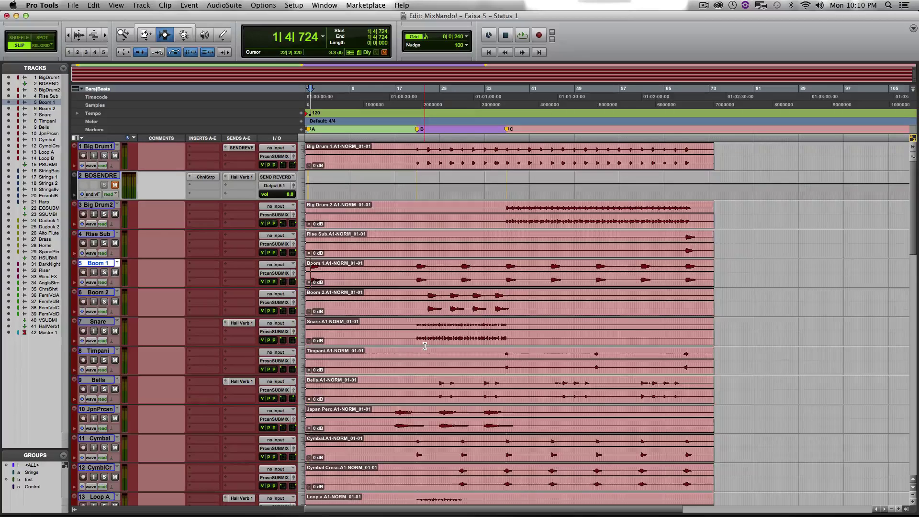
scroll(424, 345, "down", 14)
scroll(401, 365, "down", 3)
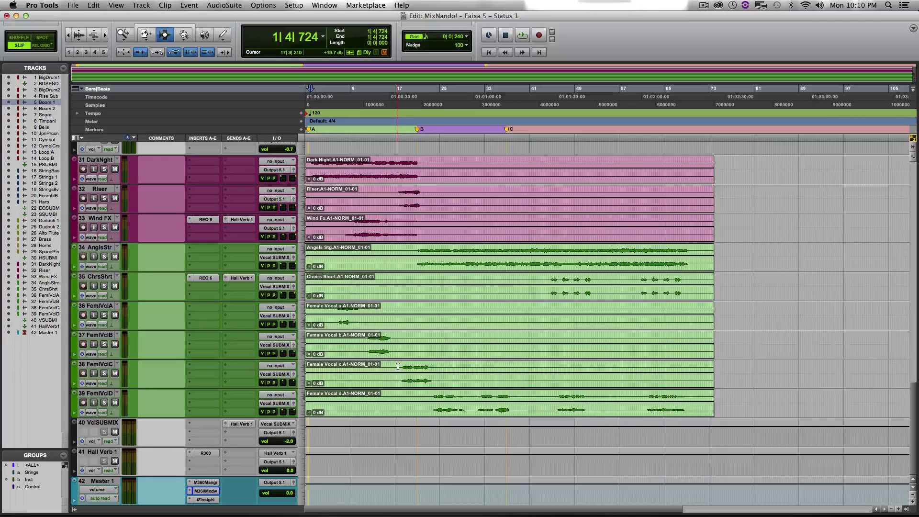
scroll(398, 367, "up", 8)
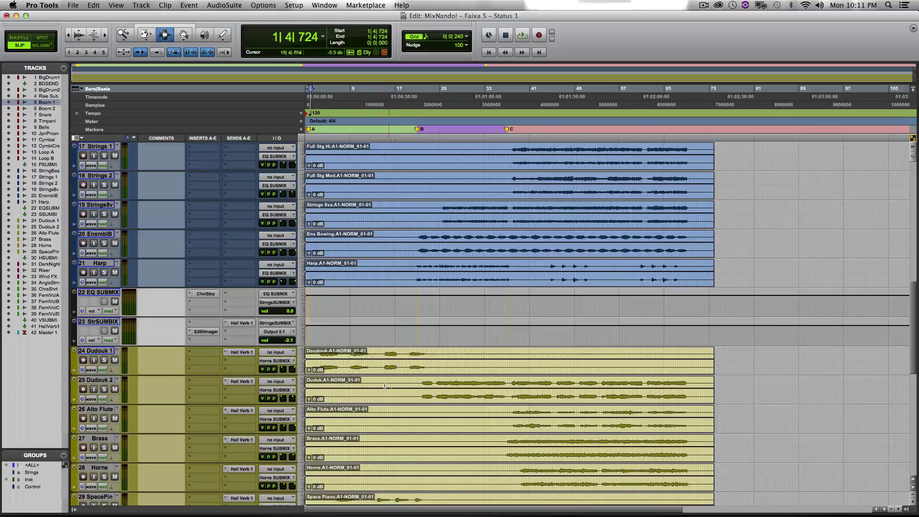
scroll(326, 376, "down", 4)
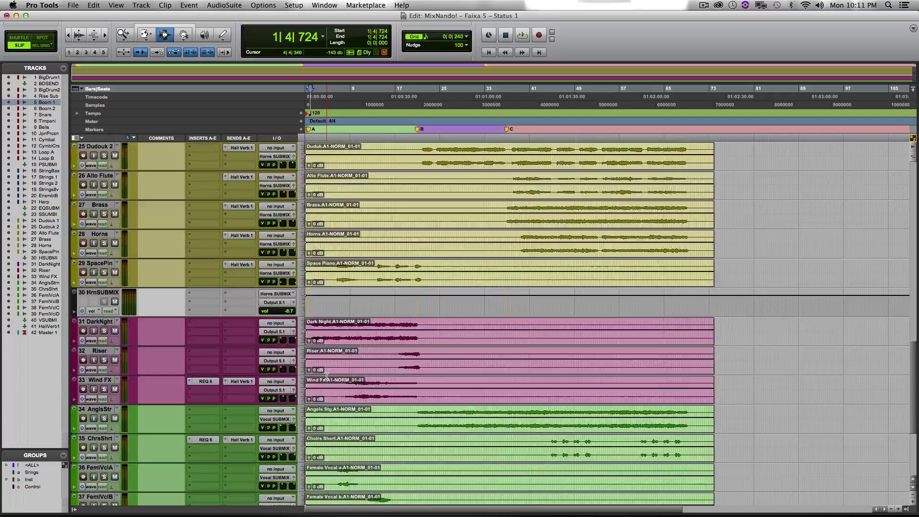
scroll(345, 383, "up", 7)
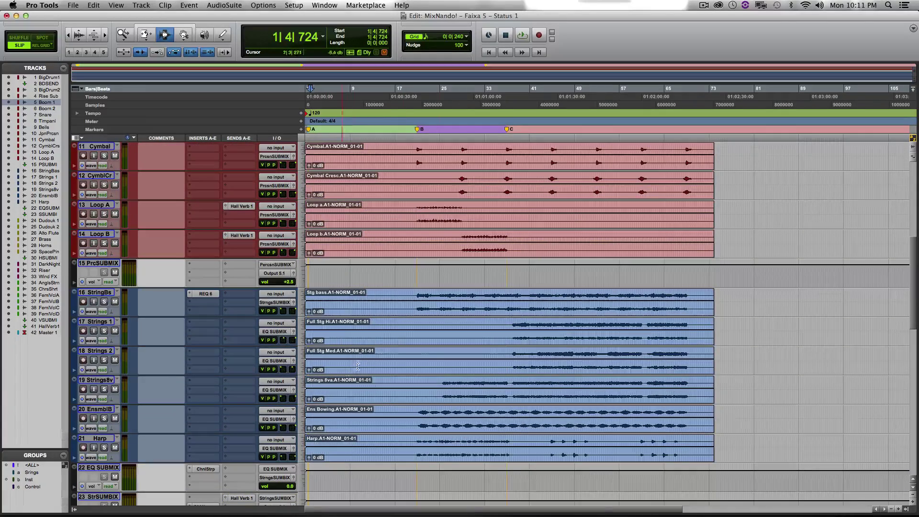
scroll(443, 397, "down", 2)
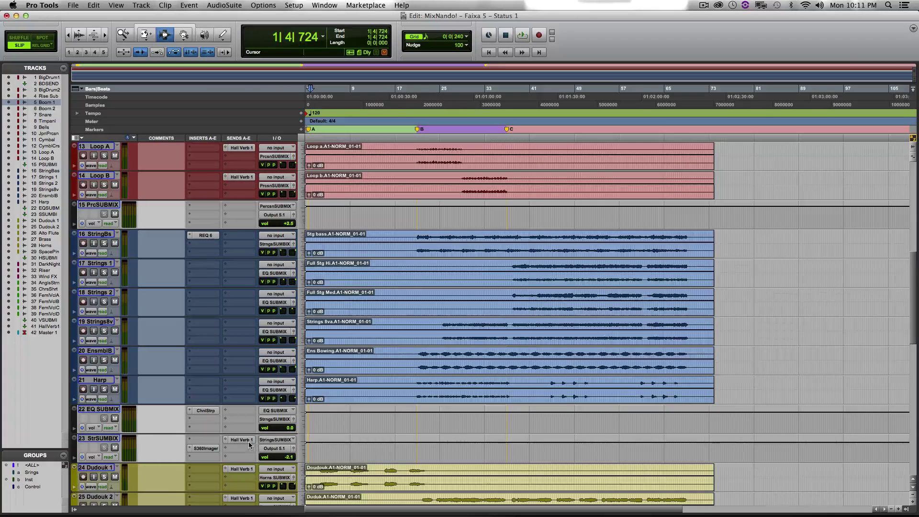
Step: Check the Hall Verb 1 send panners of the Horns and Brass tracks, and close the panner window after reviewing the neighbouring tracks
scroll(353, 230, "down", 12)
scroll(353, 230, "up", 4)
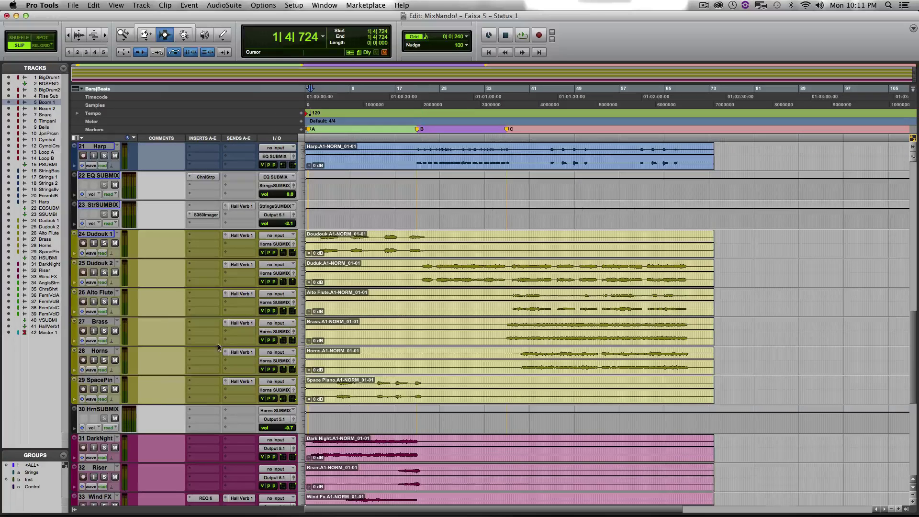
left_click(239, 352)
left_click(248, 325)
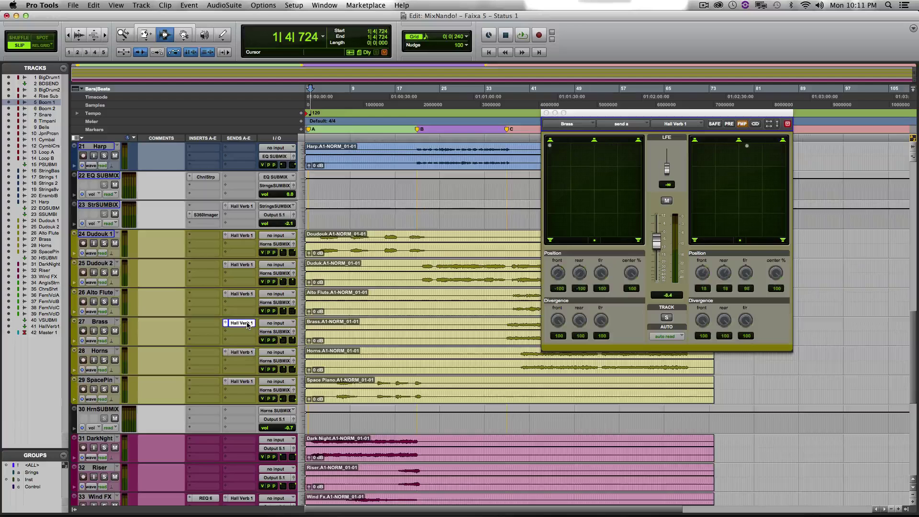
scroll(309, 379, "down", 3)
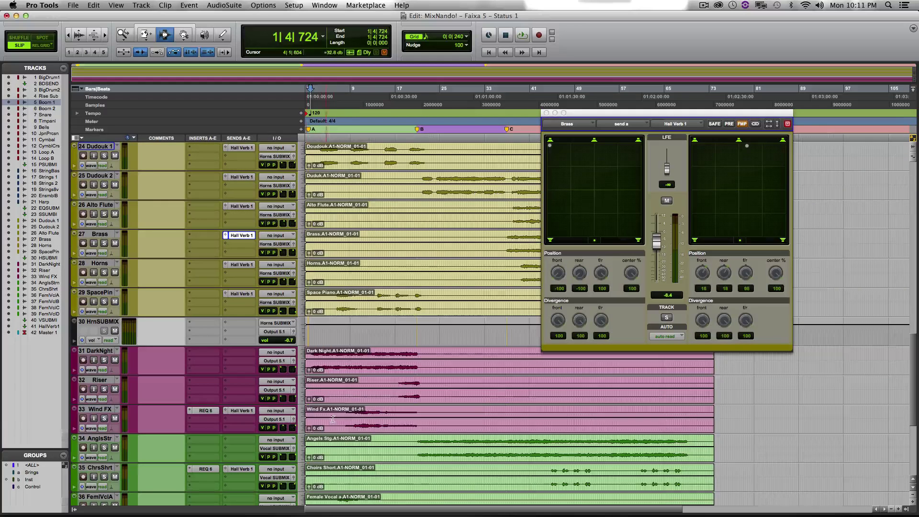
scroll(333, 419, "down", 3)
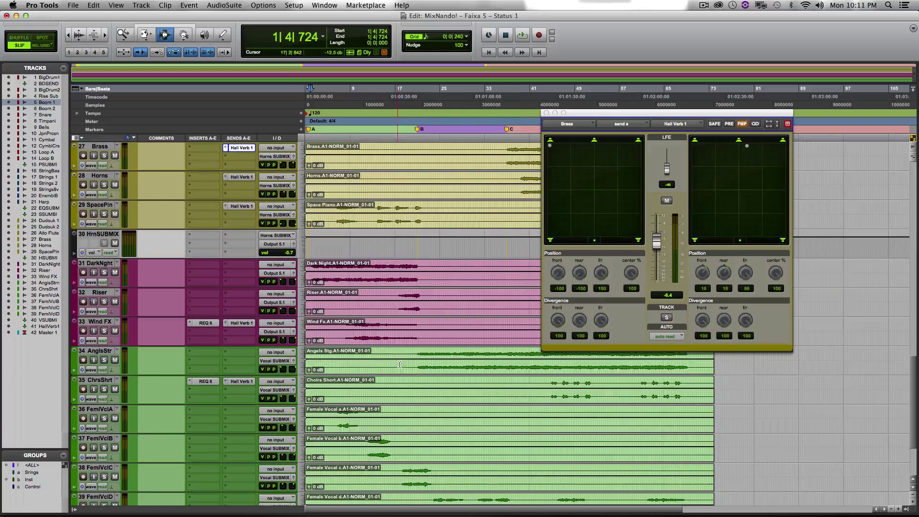
left_click(546, 113)
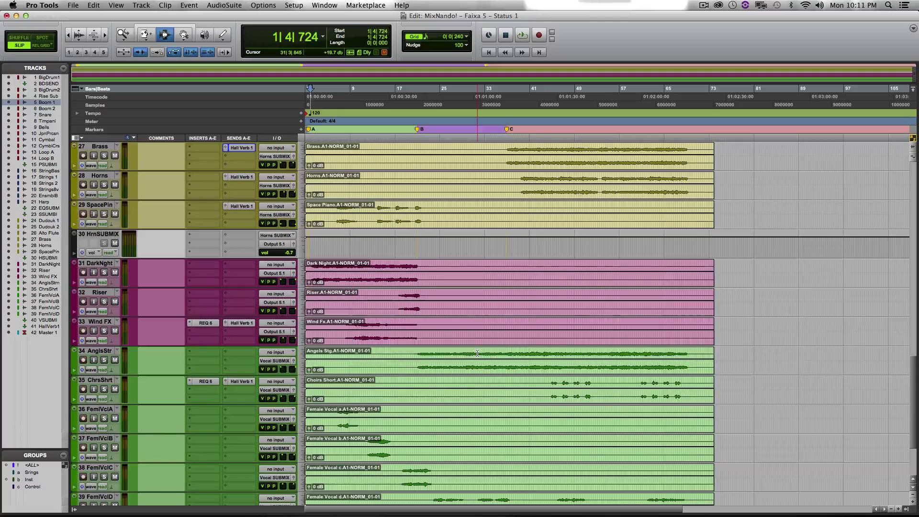
Step: Zoom in on the start of the session and play it from 1|2|842 in the Dark Night clip
scroll(477, 354, "down", 4)
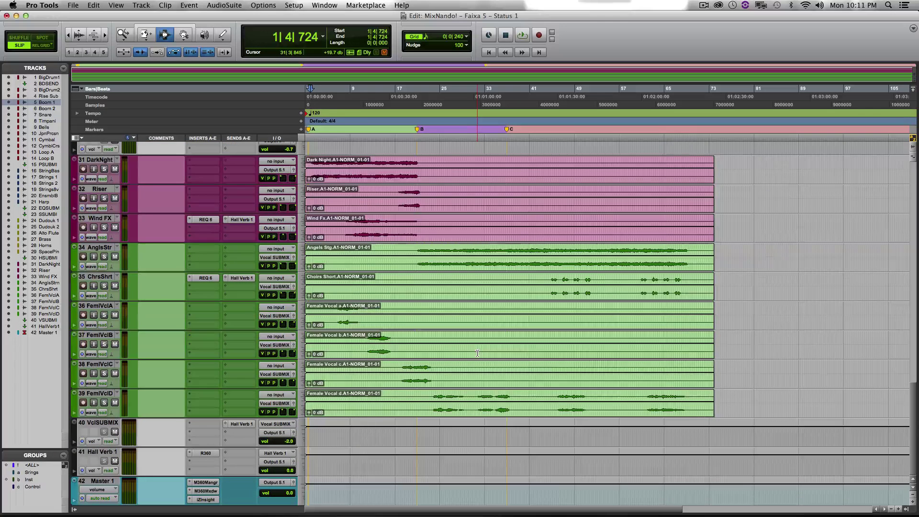
left_click(316, 199)
key("Return")
key("t")
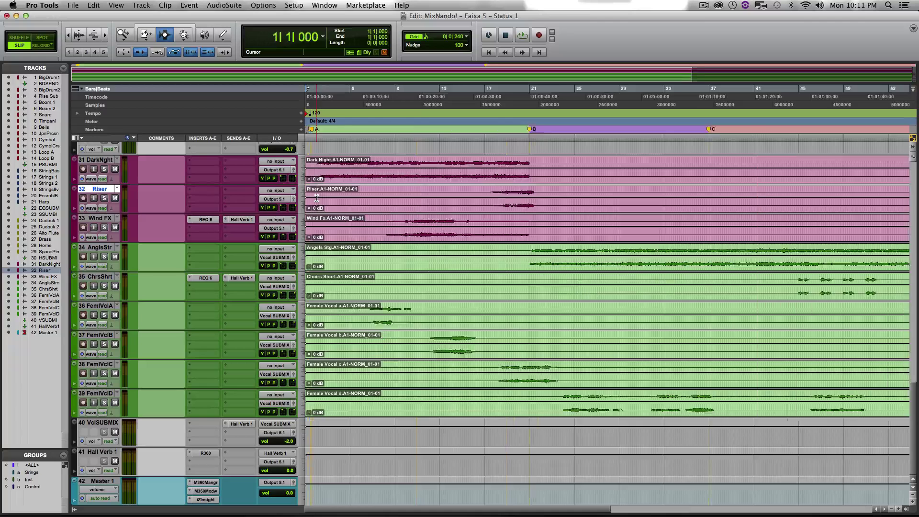
key("t")
key("t")
left_click(326, 172)
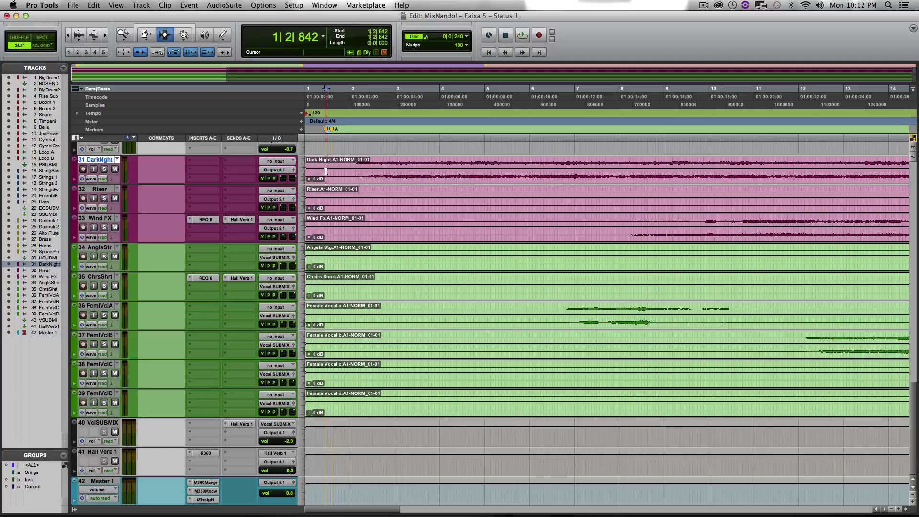
key("space")
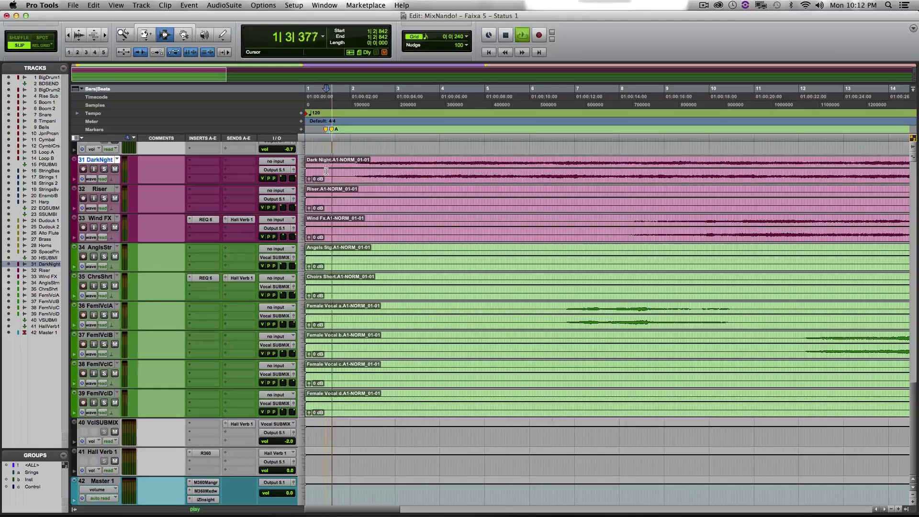